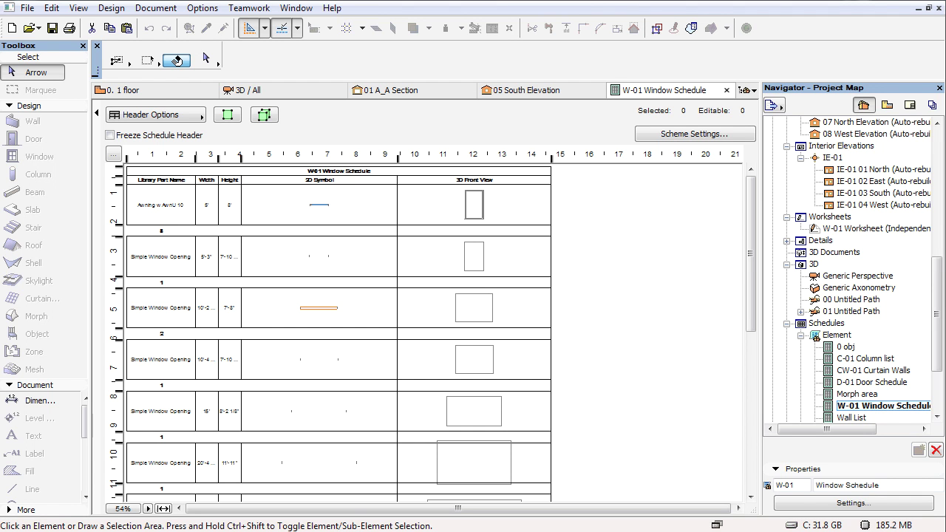
- Browse the open views in turn: the 1 floor plan, 3D / All, 01 A_A Section and 05 South Elevation
{"action": "left_click", "coordinate": [174, 87]}
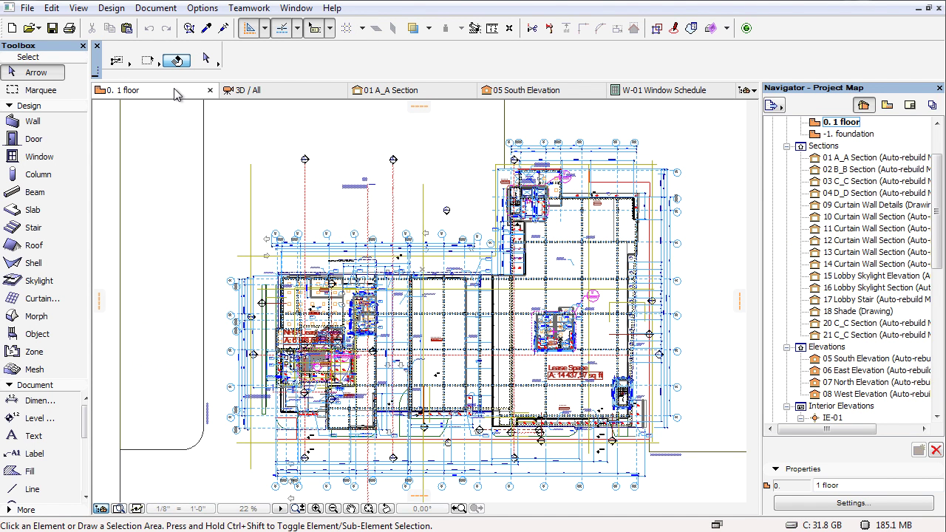
{"action": "left_click", "coordinate": [310, 96]}
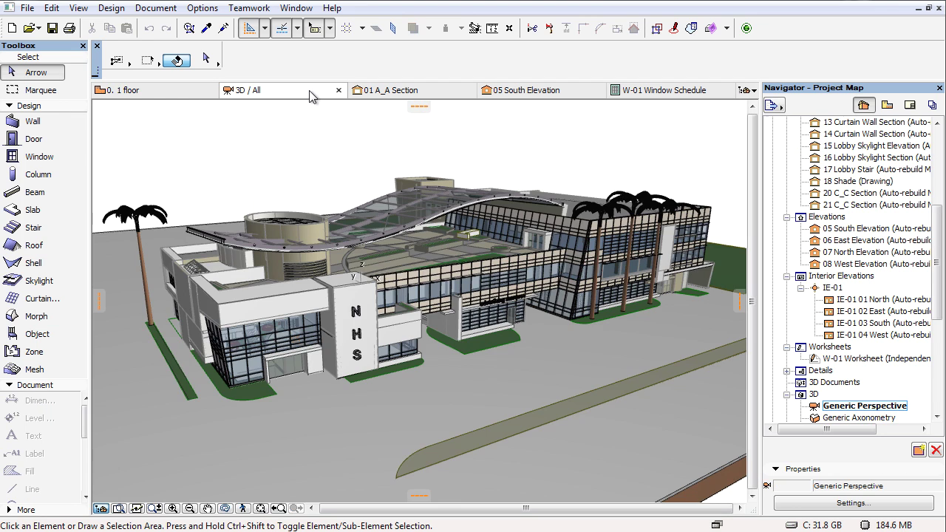
{"action": "left_click", "coordinate": [446, 91]}
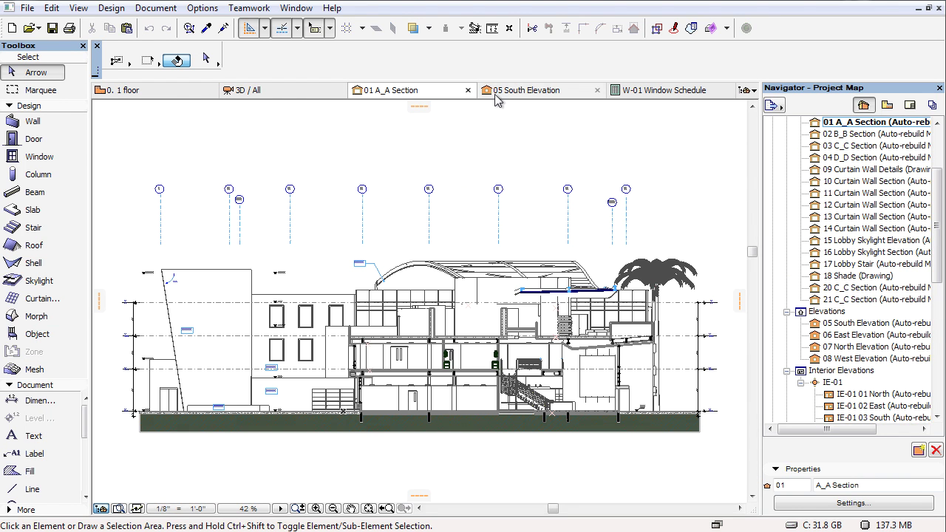
{"action": "left_click", "coordinate": [569, 94]}
- Reorder the view tabs so W-01 Window Schedule follows 3D / All and 01 A_A Section comes last
{"action": "left_click", "coordinate": [702, 94]}
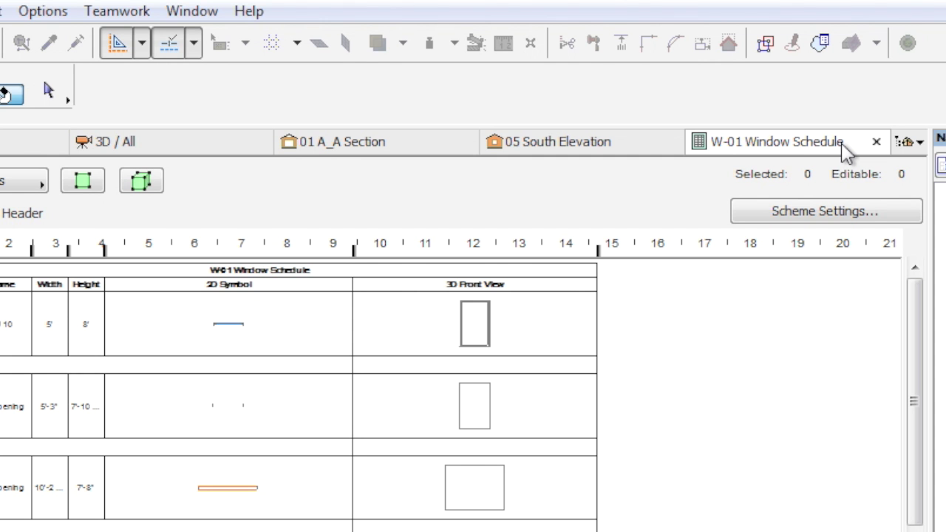
{"action": "mouse_move", "coordinate": [843, 141]}
{"action": "left_mouse_down"}
{"action": "mouse_move", "coordinate": [834, 152]}
{"action": "mouse_move", "coordinate": [370, 143]}
{"action": "mouse_move", "coordinate": [824, 150]}
{"action": "left_mouse_up"}
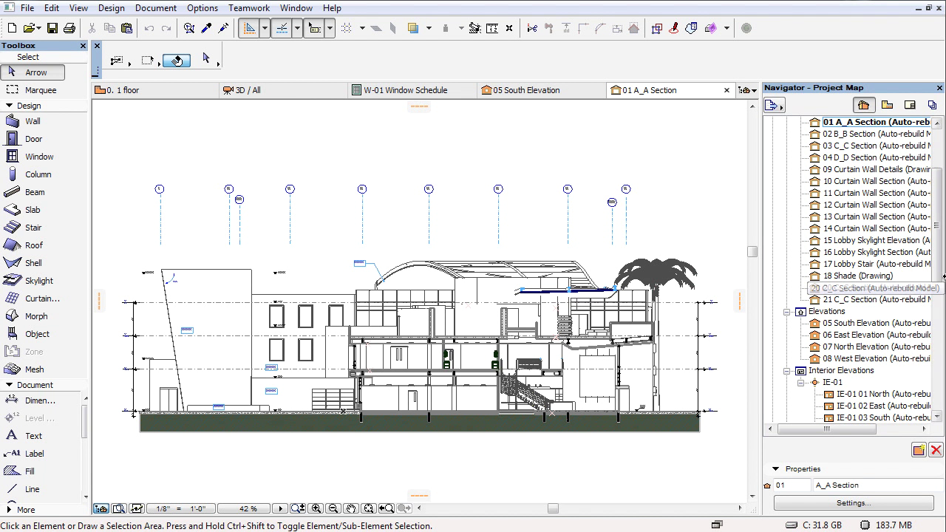
- Open sections 02 B_B, 03 C_C and 04 D_D, 09 Curtain Wall Details and Curtain Wall Sections 10 to 13 in their own tabs
{"action": "scroll", "coordinate": [905, 232], "scroll_direction": "up", "scroll_amount": 3}
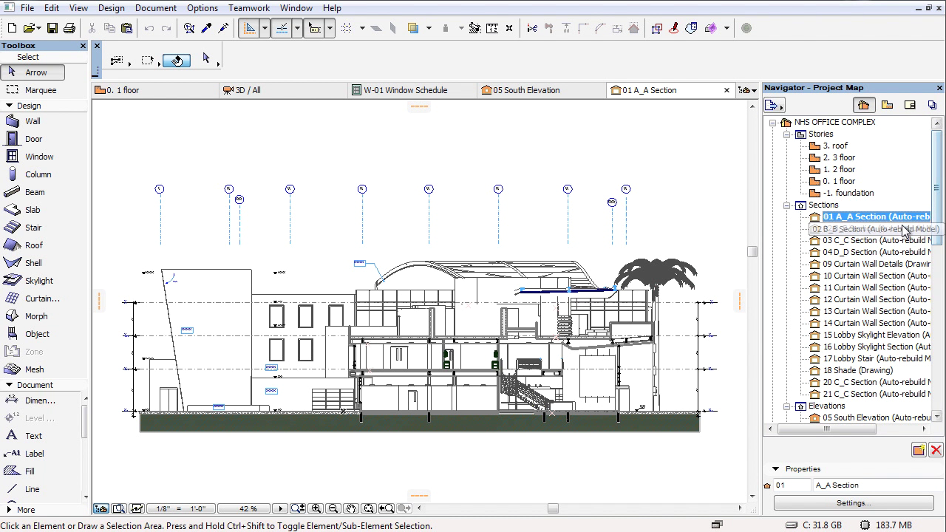
{"action": "double_click", "coordinate": [903, 229]}
{"action": "double_click", "coordinate": [901, 241]}
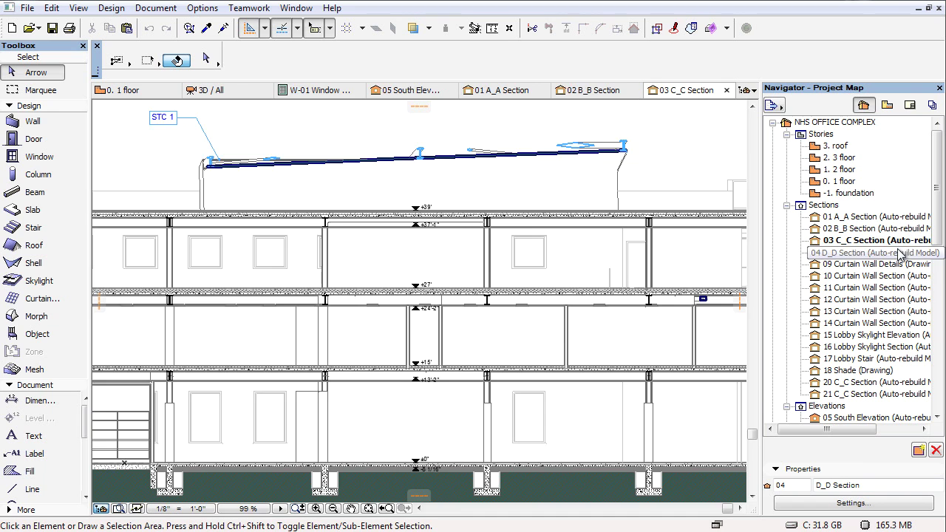
{"action": "double_click", "coordinate": [901, 252]}
{"action": "double_click", "coordinate": [883, 264]}
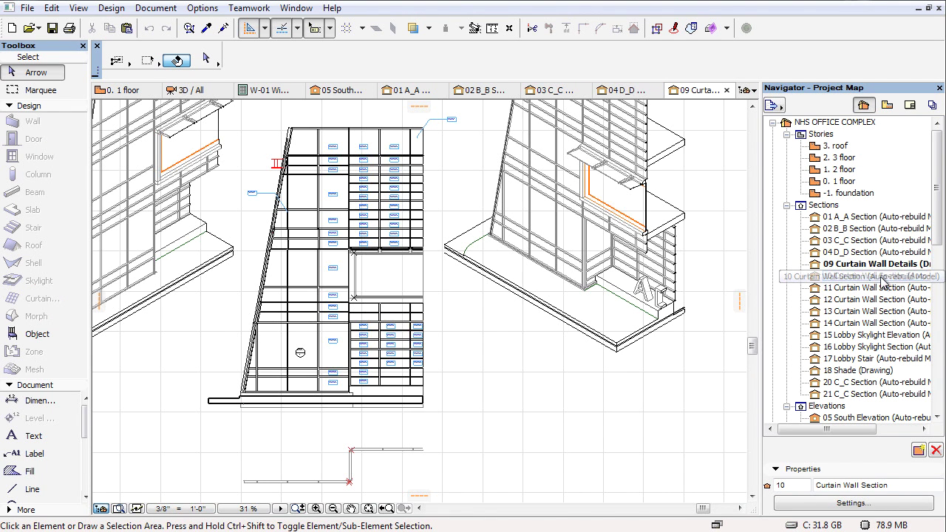
{"action": "double_click", "coordinate": [880, 277]}
{"action": "double_click", "coordinate": [879, 311]}
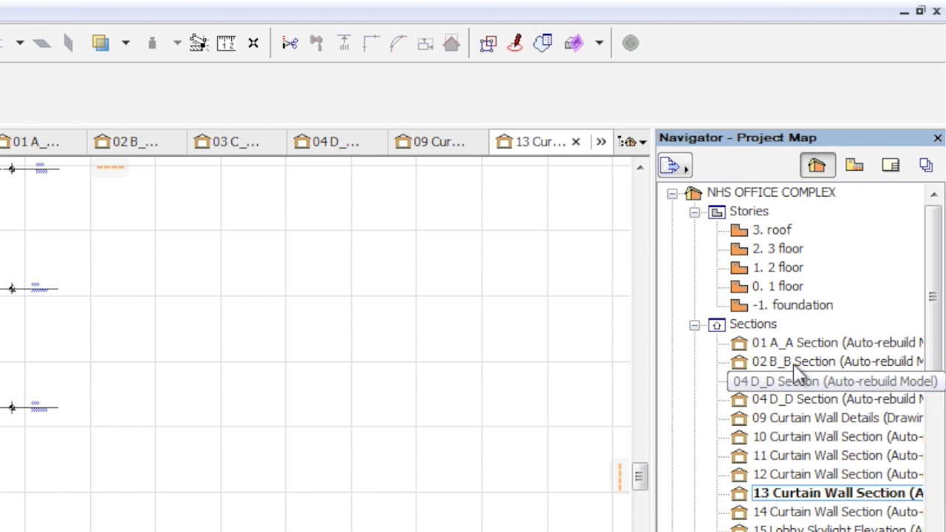
- Bring up the hidden 12 Curtain Wall Section tab and close Curtain Wall Sections 11, 12 and 13
{"action": "left_click", "coordinate": [601, 145]}
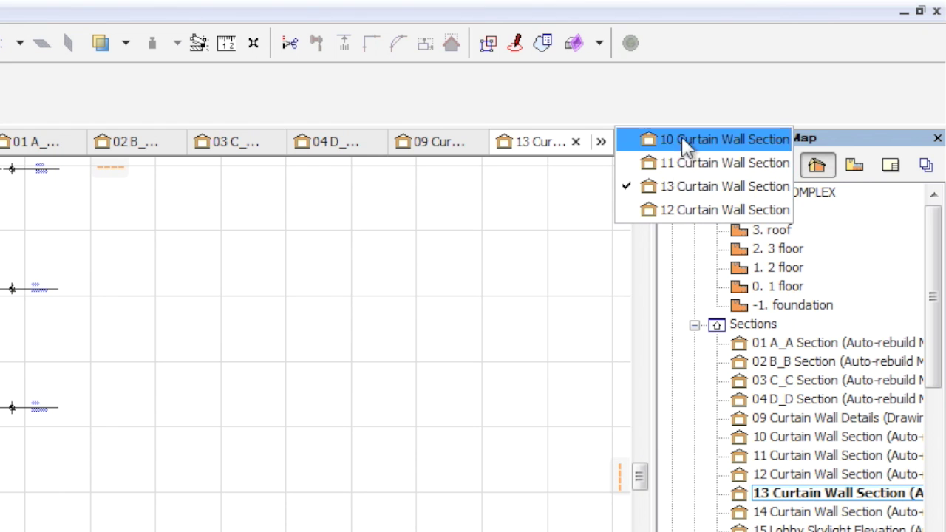
{"action": "left_click", "coordinate": [691, 211]}
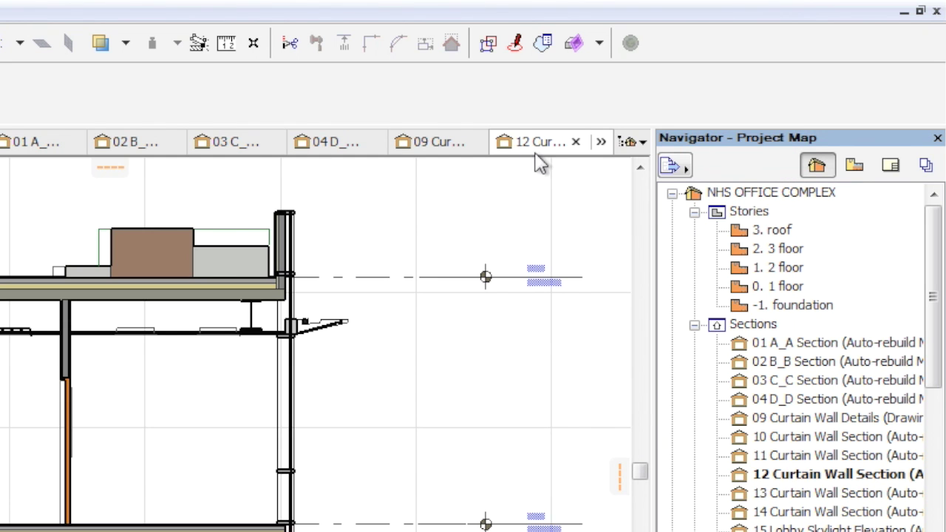
{"action": "key", "text": "ctrl+w"}
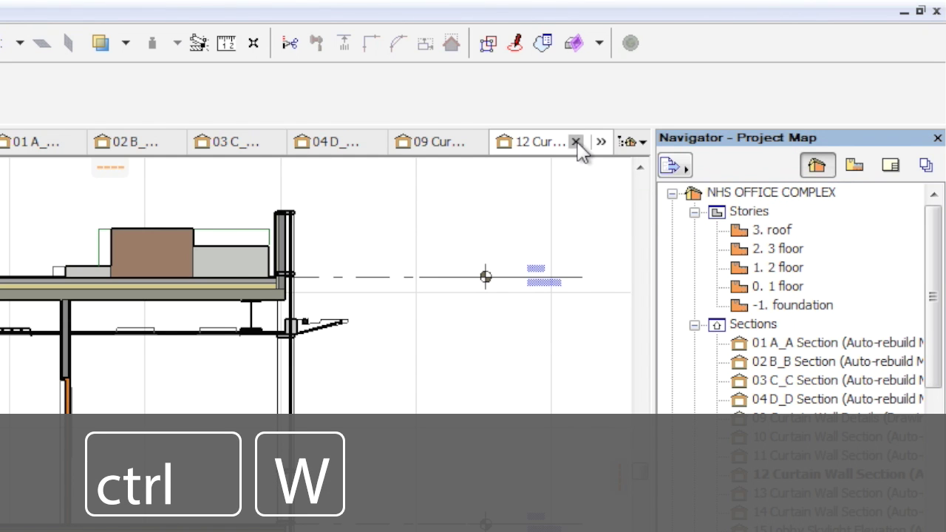
{"action": "key", "text": "ctrl+w"}
{"action": "key", "text": "ctrl+w"}
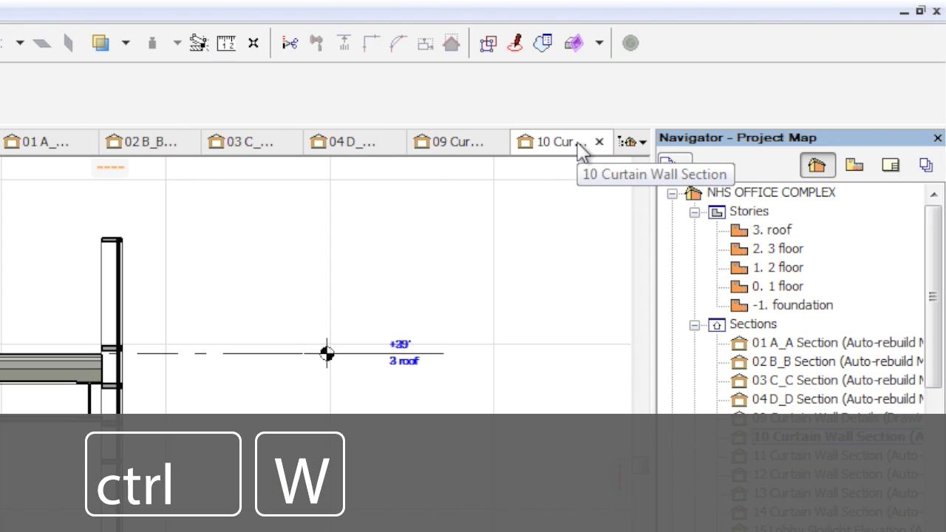
- Close the 10 Curtain Wall Section, 09 Curtain Wall Details, 04 D_D, 03 C_C and 02 B_B Section tabs
{"action": "left_click", "coordinate": [599, 142]}
{"action": "left_click", "coordinate": [599, 142]}
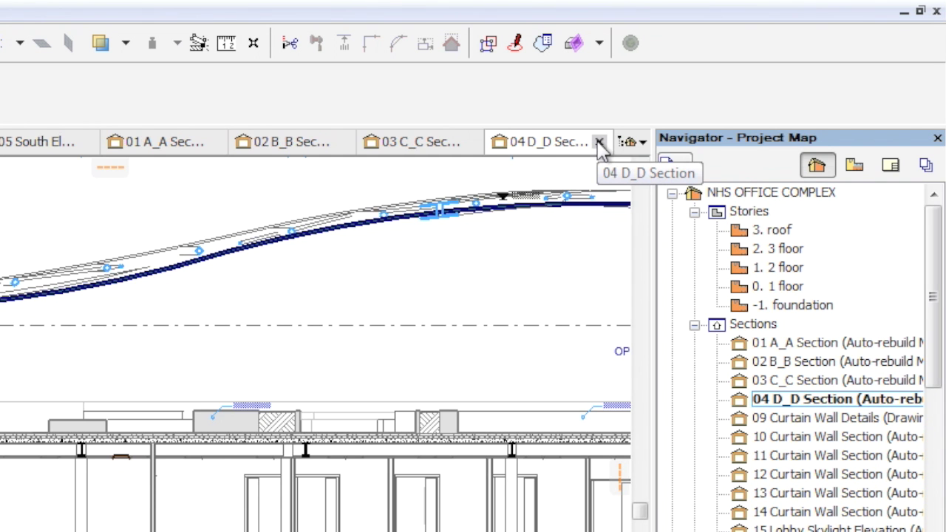
{"action": "left_click", "coordinate": [599, 142]}
{"action": "left_click", "coordinate": [599, 142]}
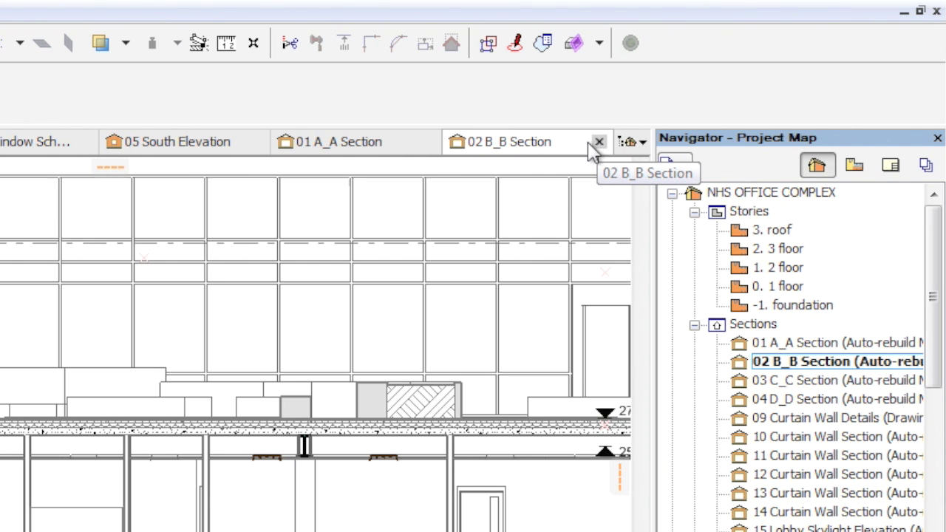
{"action": "right_click", "coordinate": [528, 148]}
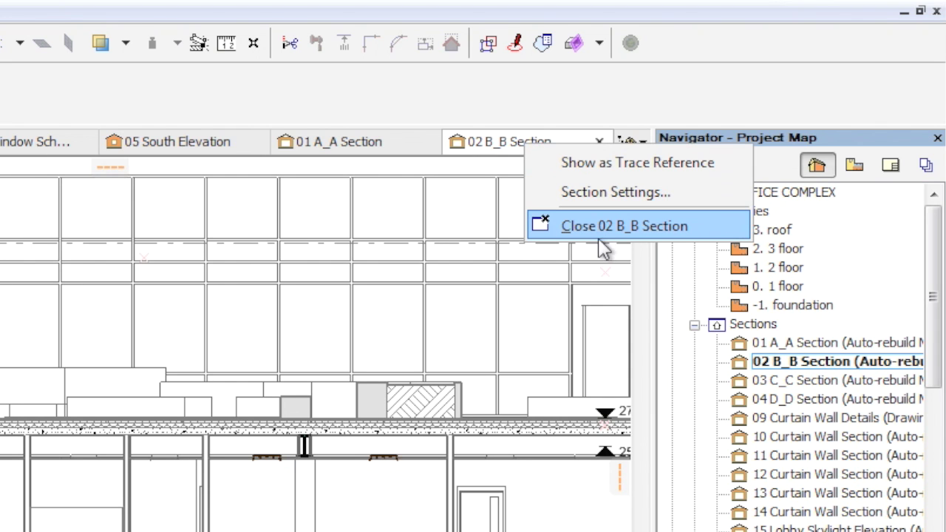
{"action": "left_click", "coordinate": [713, 235]}
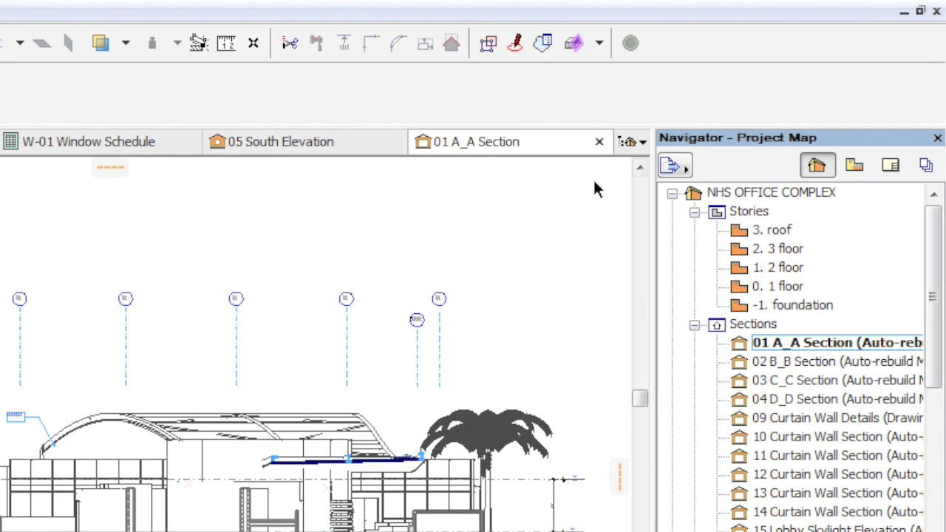
- Turn the 01 A_A Section view into a floating window, move it over the schedule and maximize it again
{"action": "left_click", "coordinate": [921, 13]}
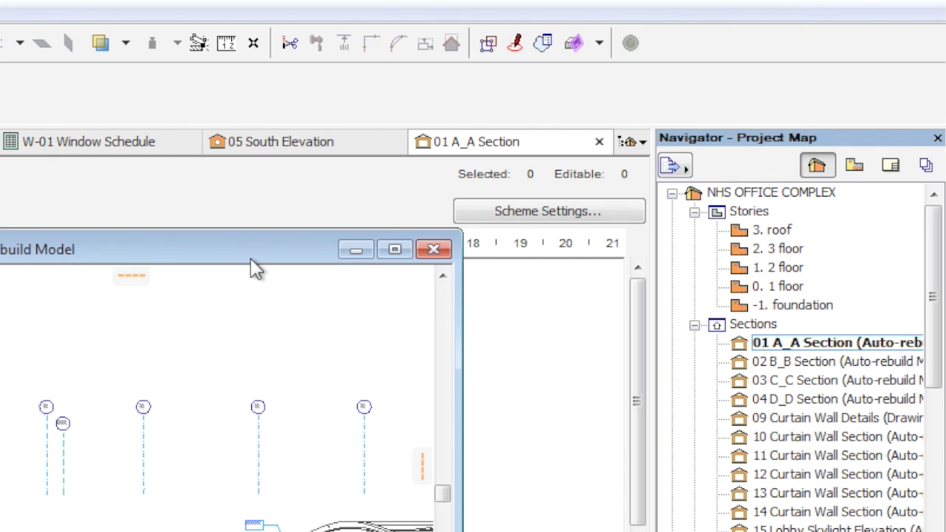
{"action": "left_click_drag", "start_coordinate": [255, 266], "coordinate": [173, 273]}
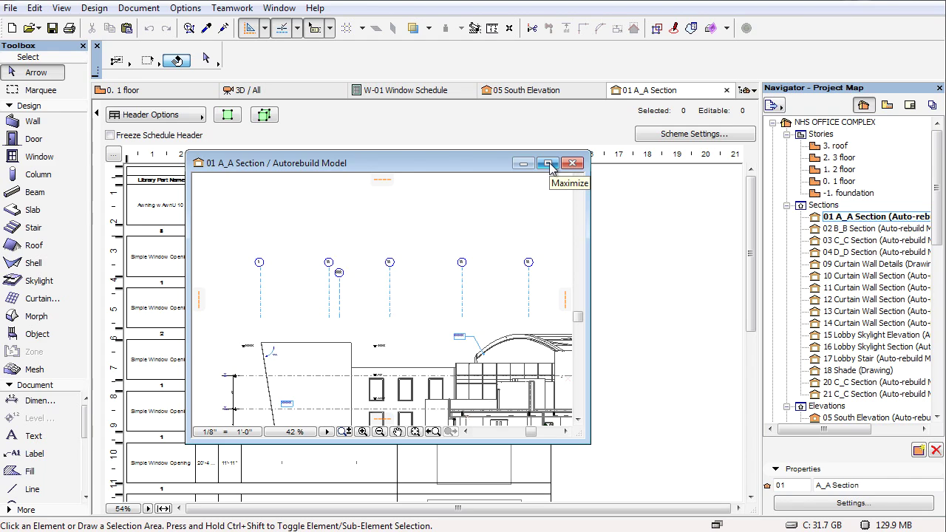
{"action": "left_click", "coordinate": [316, 263]}
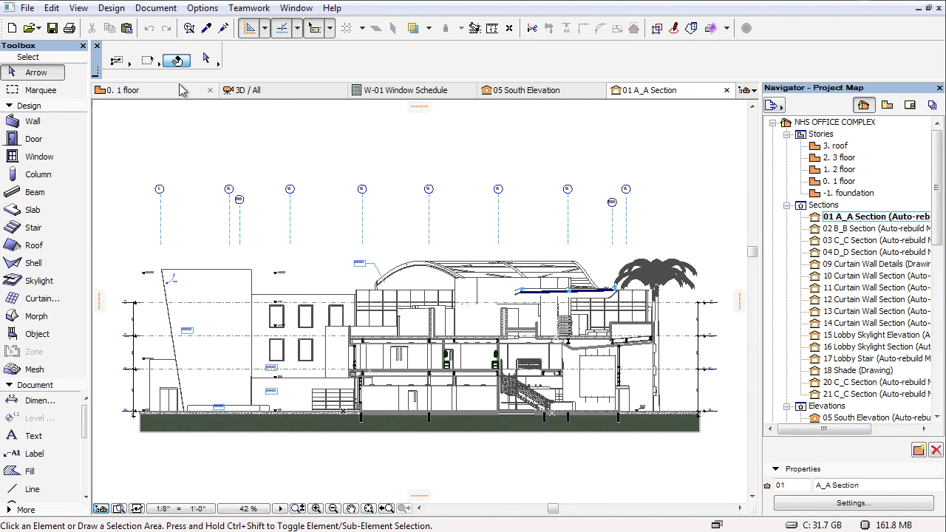
- Switch the floor plan tab to the 3. roof story
{"action": "left_click", "coordinate": [178, 91]}
{"action": "right_click", "coordinate": [177, 93]}
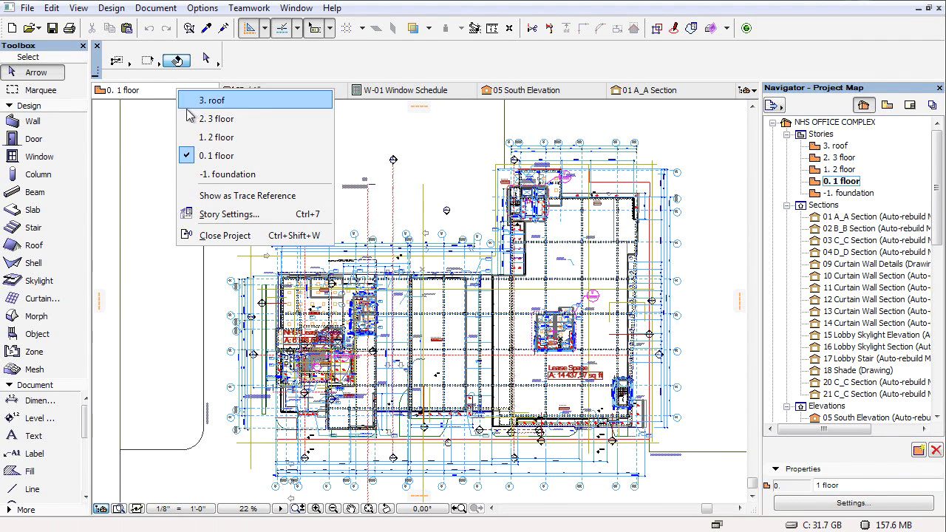
{"action": "left_click", "coordinate": [244, 102]}
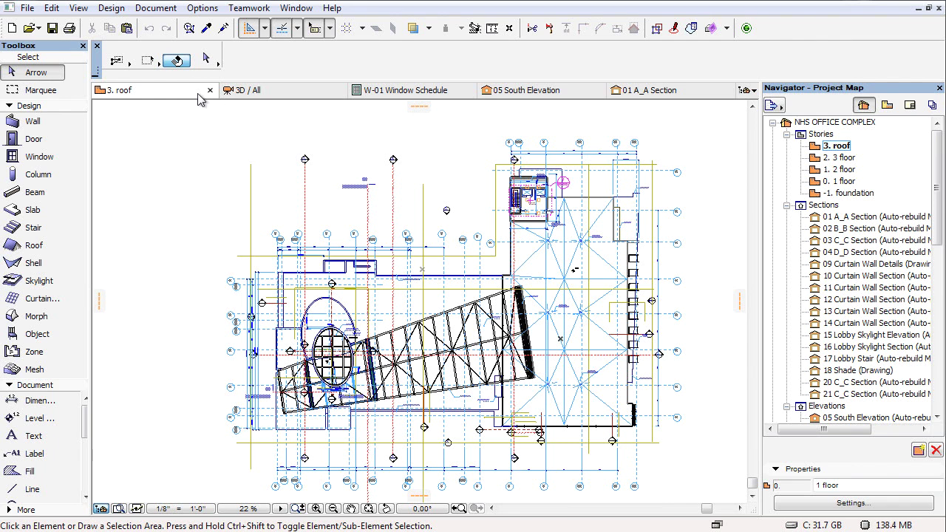
- Check the Story Settings from the floor plan tab and show the 3. roof story as trace reference
{"action": "right_click", "coordinate": [189, 96]}
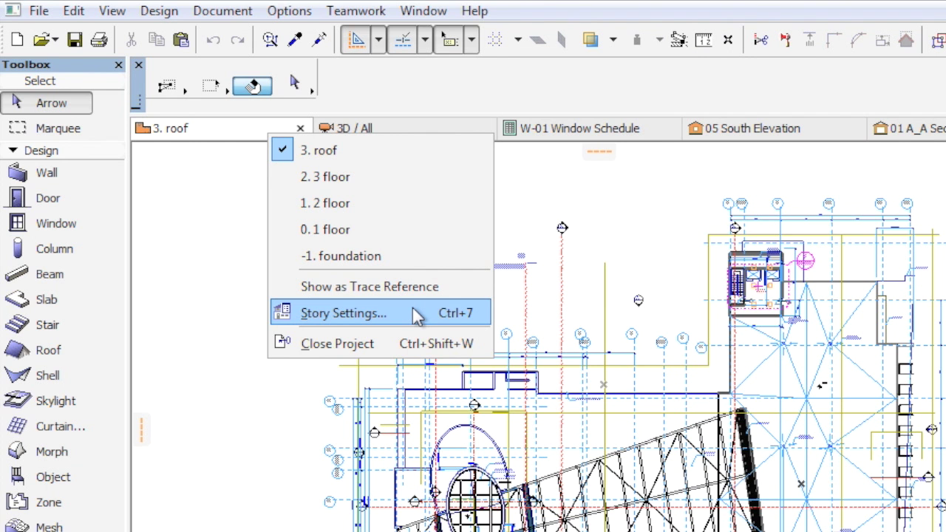
{"action": "left_click", "coordinate": [418, 314]}
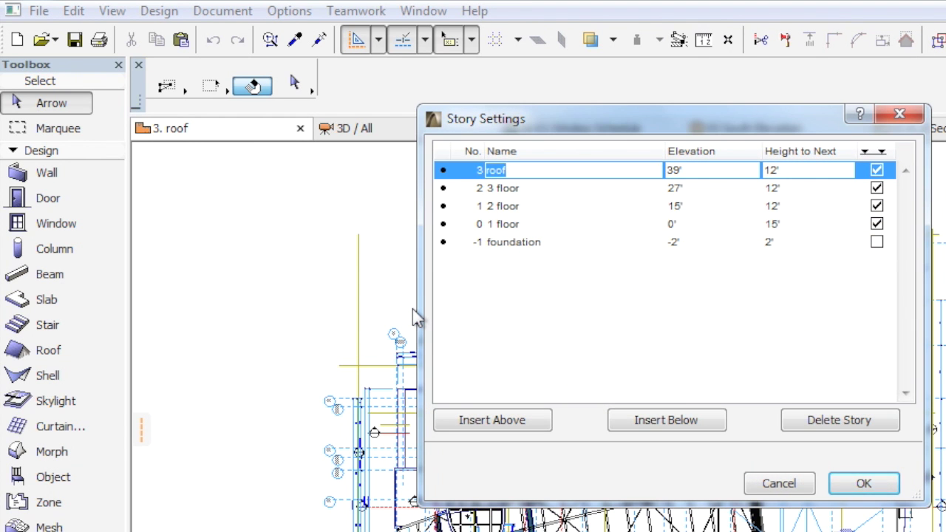
{"action": "key", "text": "Return"}
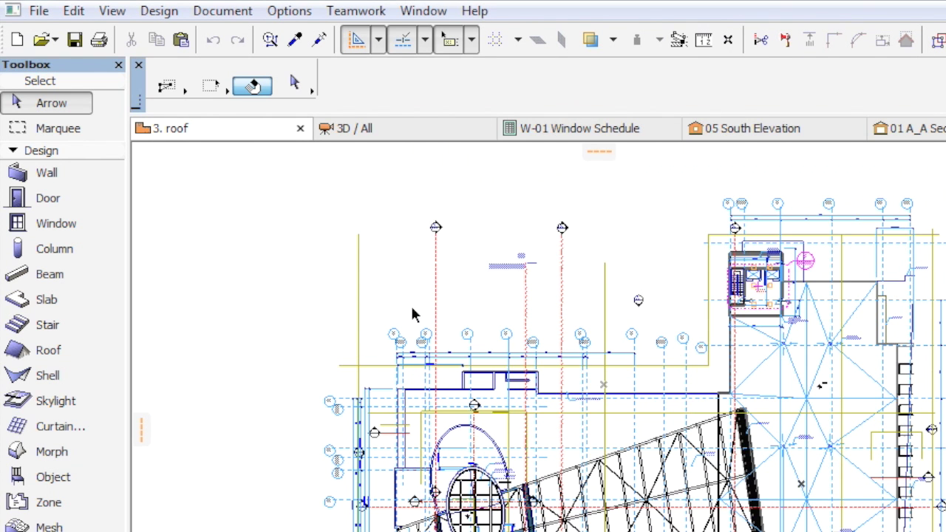
{"action": "right_click", "coordinate": [271, 133]}
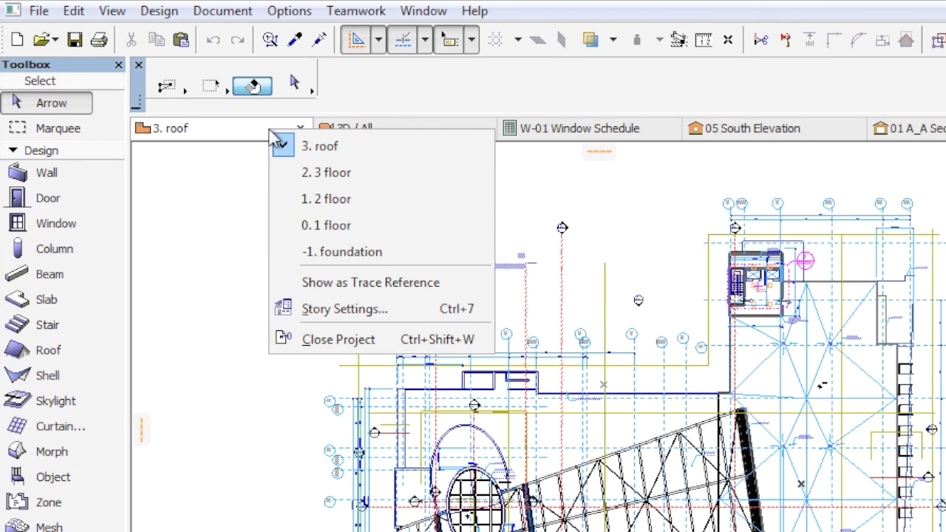
{"action": "left_click", "coordinate": [461, 284]}
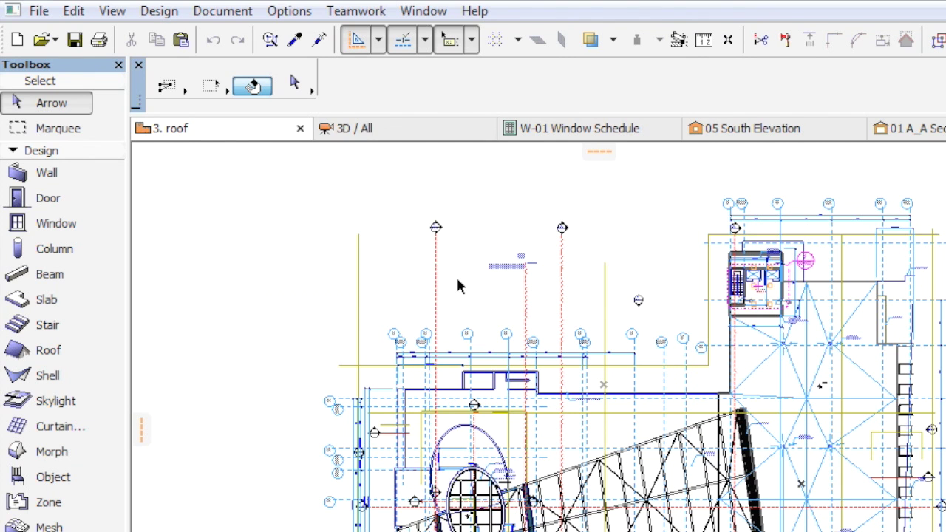
- Switch to 05 South Elevation, review its Elevation Settings and accept the dialog
{"action": "left_click", "coordinate": [820, 137]}
{"action": "right_click", "coordinate": [545, 140]}
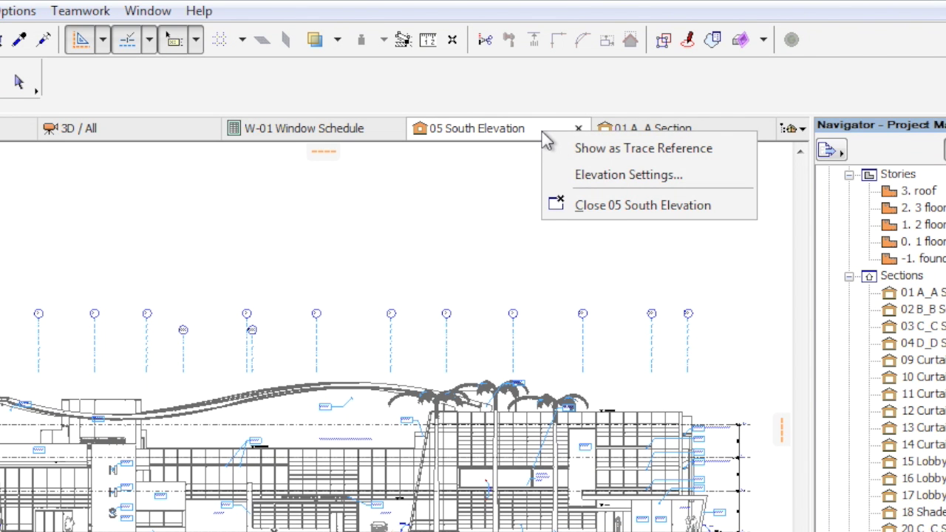
{"action": "left_click", "coordinate": [555, 178]}
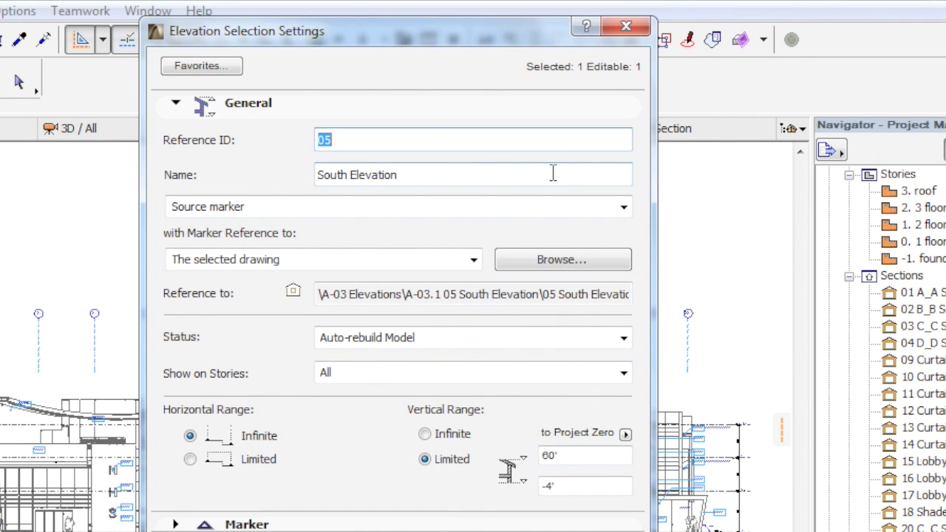
{"action": "left_click", "coordinate": [553, 173]}
{"action": "key", "text": "Return"}
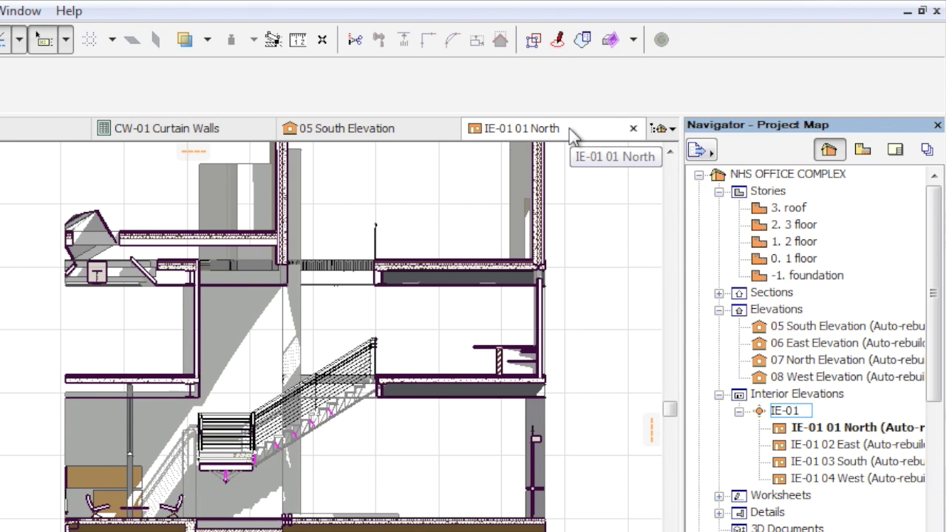
- Switch the IE-01 interior elevation tab from 01 North to 02 East
{"action": "right_click", "coordinate": [573, 135]}
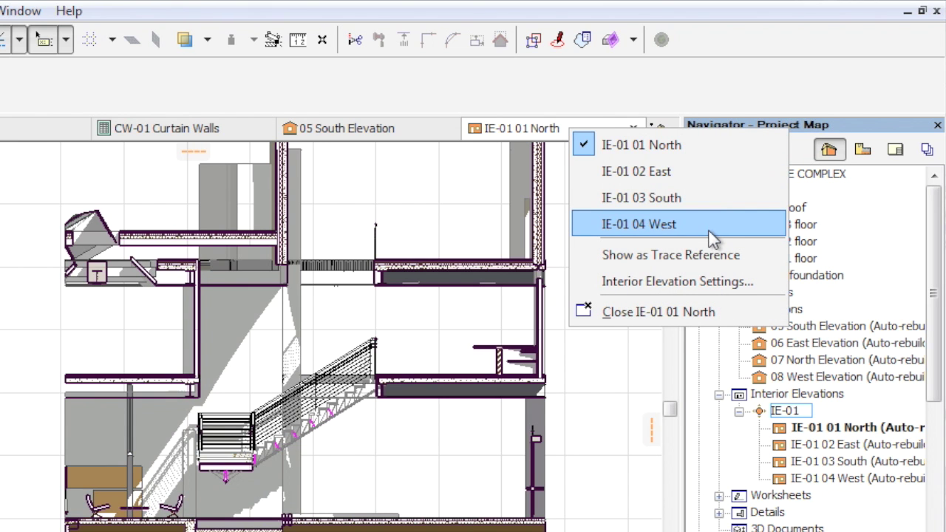
{"action": "left_click", "coordinate": [742, 97]}
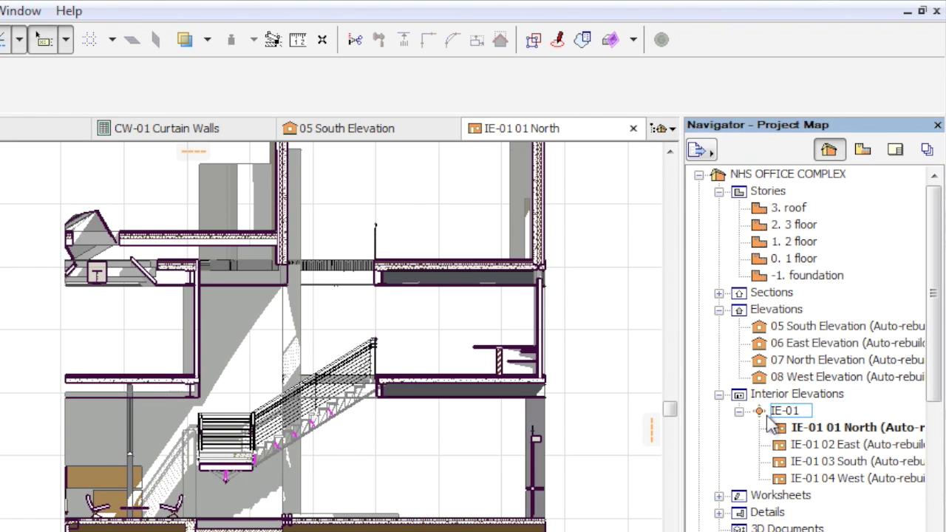
{"action": "left_click", "coordinate": [797, 413]}
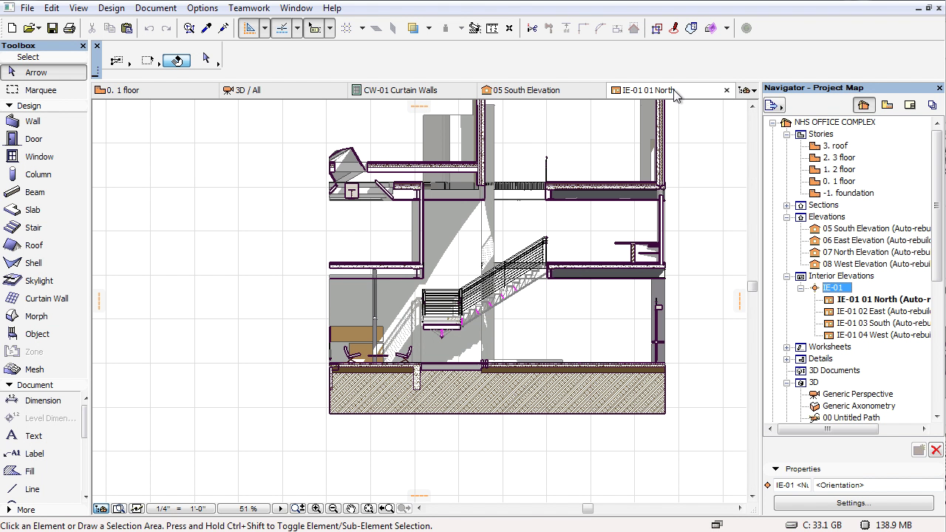
{"action": "right_click", "coordinate": [563, 130]}
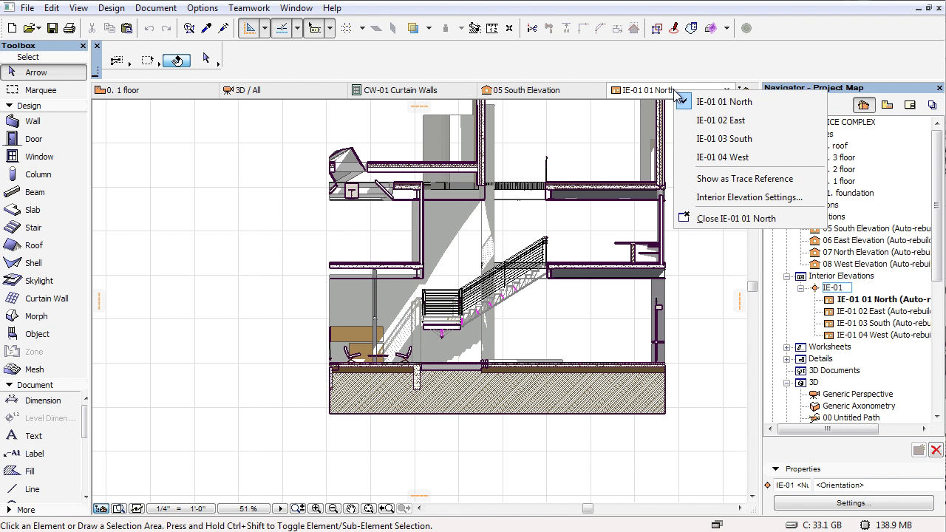
{"action": "left_click", "coordinate": [694, 119]}
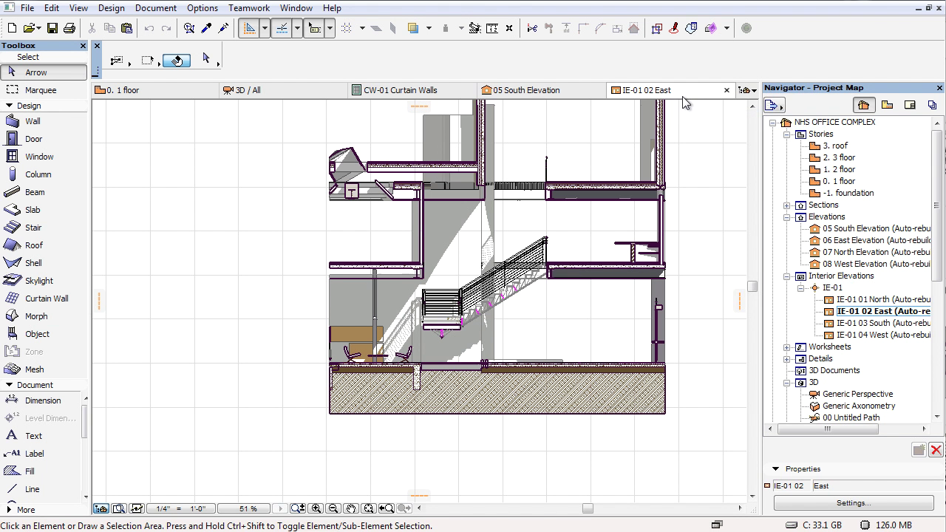
- Switch the IE-01 interior elevation tab to 03 South and on to 04 West
{"action": "right_click", "coordinate": [679, 94]}
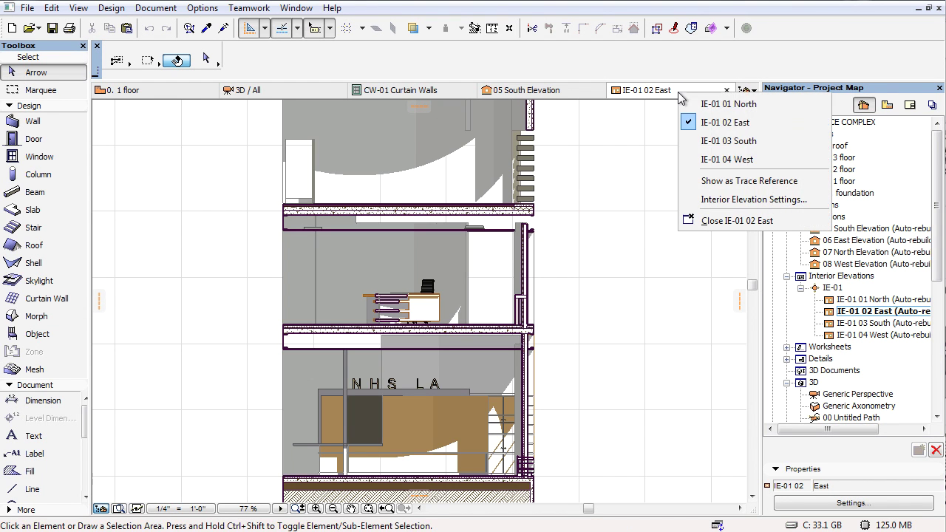
{"action": "left_click", "coordinate": [713, 141]}
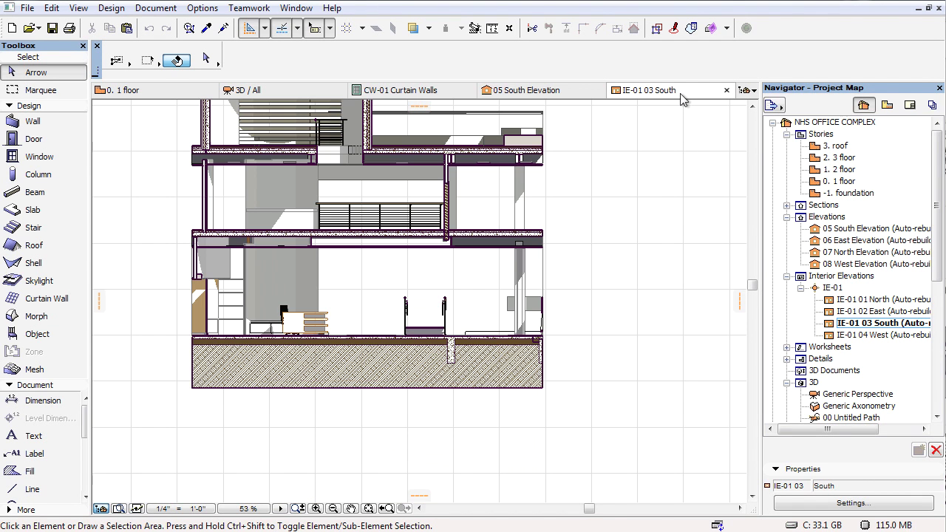
{"action": "right_click", "coordinate": [681, 95]}
{"action": "left_click", "coordinate": [712, 160]}
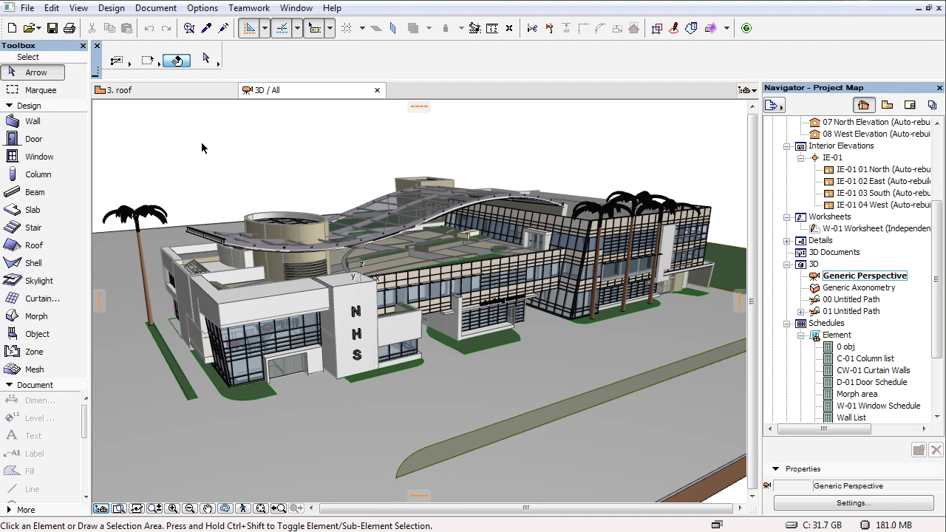
- Start a PhotoRender projection of the 3D perspective and return to the 3. roof floor plan while it renders
{"action": "right_click", "coordinate": [202, 147]}
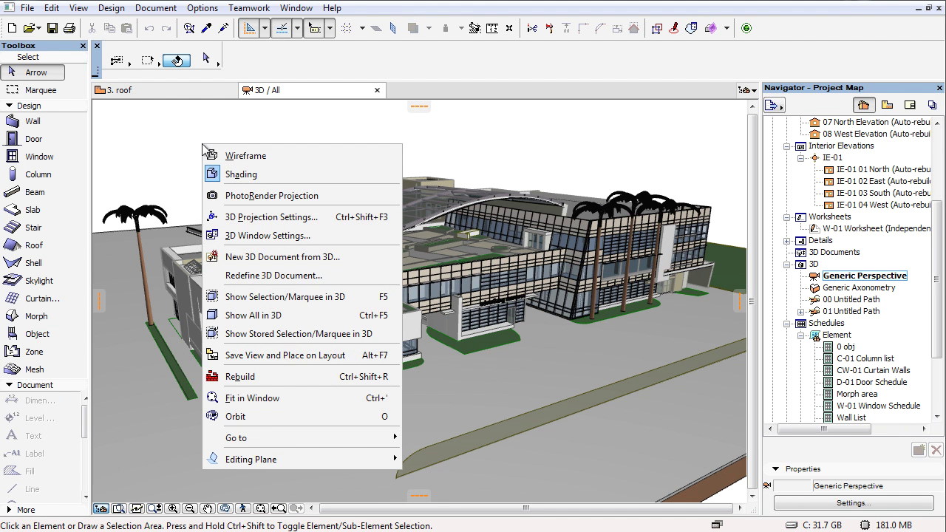
{"action": "left_click", "coordinate": [351, 196]}
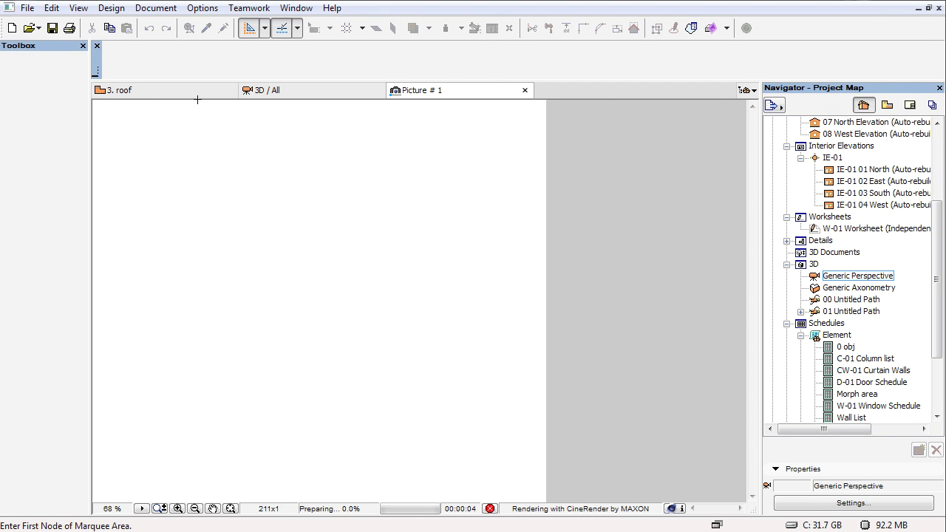
{"action": "left_click", "coordinate": [196, 93]}
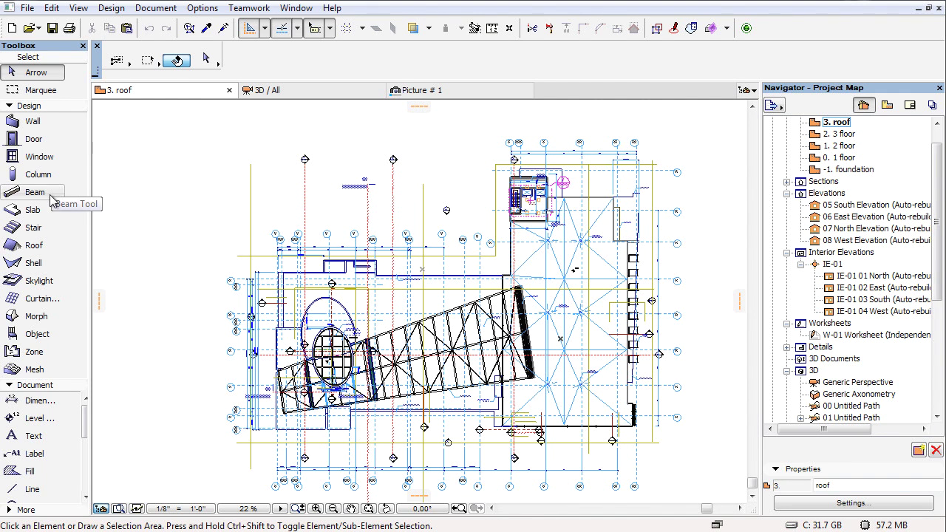
- Draw a slanted beam in the empty area above the building's left wing on the 3. roof plan
{"action": "left_click", "coordinate": [34, 192]}
{"action": "left_click", "coordinate": [273, 217]}
{"action": "left_click", "coordinate": [427, 191]}
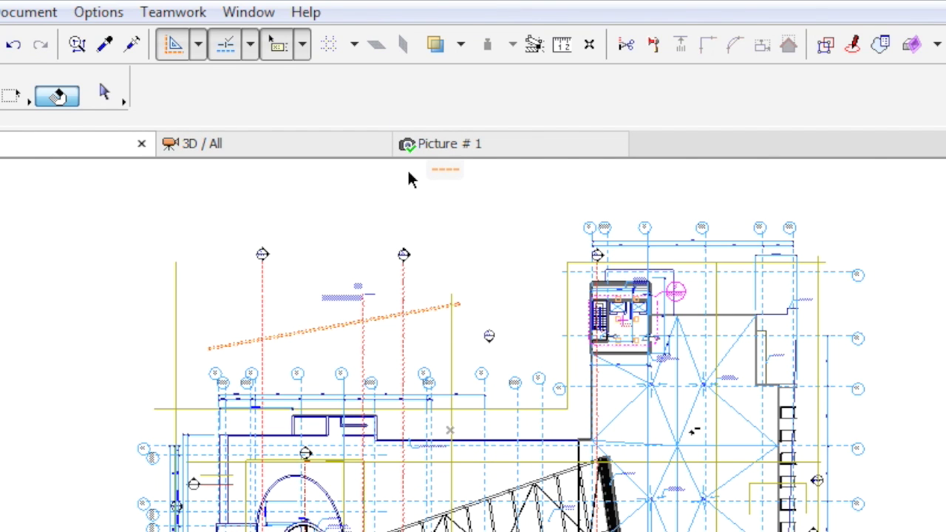
- View the Picture # 1 rendering, and look at the 3D model in axonometry before returning it to perspective
{"action": "left_click", "coordinate": [515, 152]}
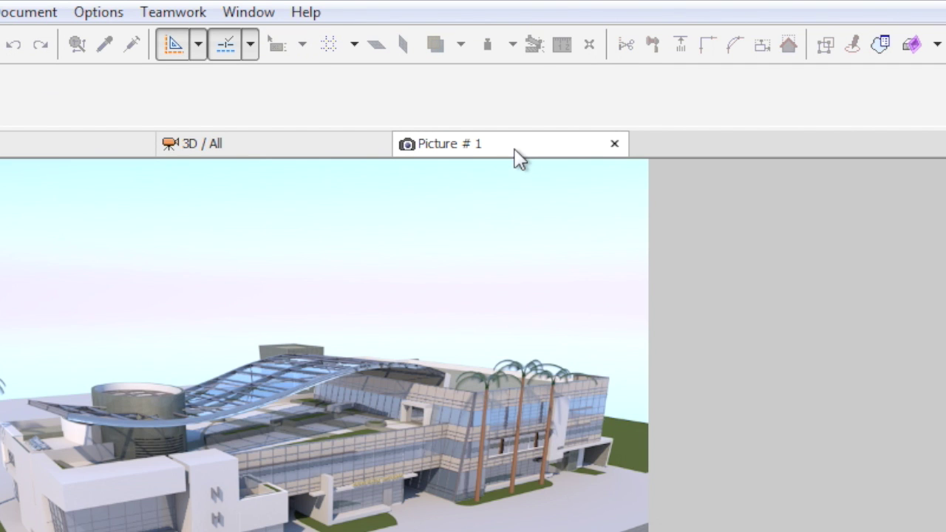
{"action": "left_click", "coordinate": [294, 156]}
{"action": "right_click", "coordinate": [293, 152]}
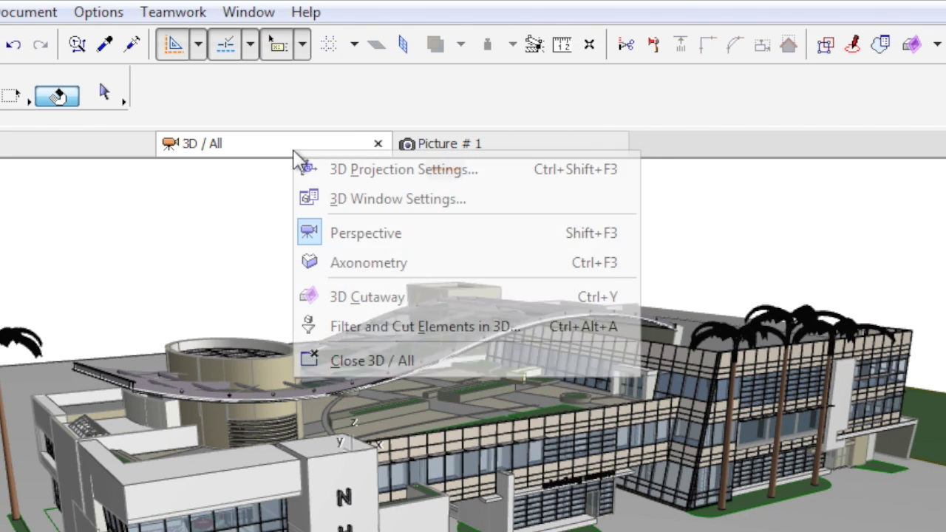
{"action": "left_click", "coordinate": [446, 264]}
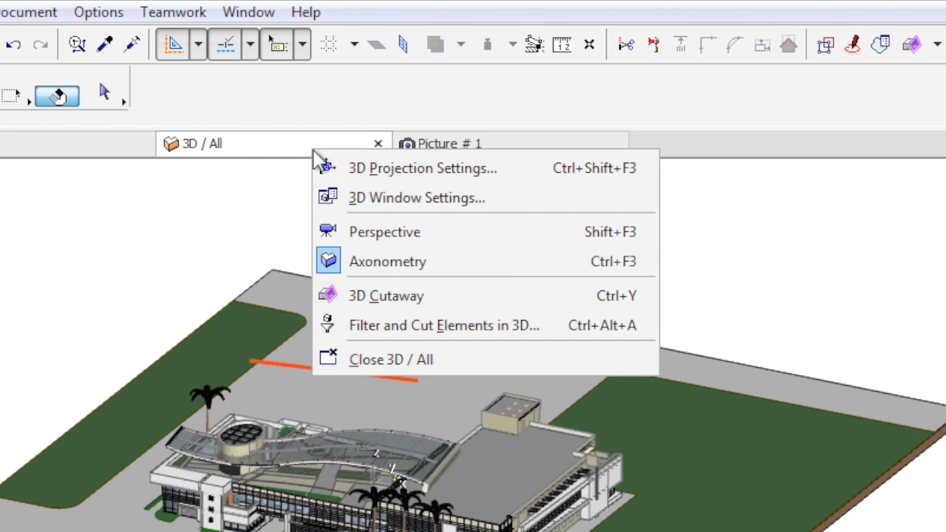
{"action": "left_click", "coordinate": [401, 232]}
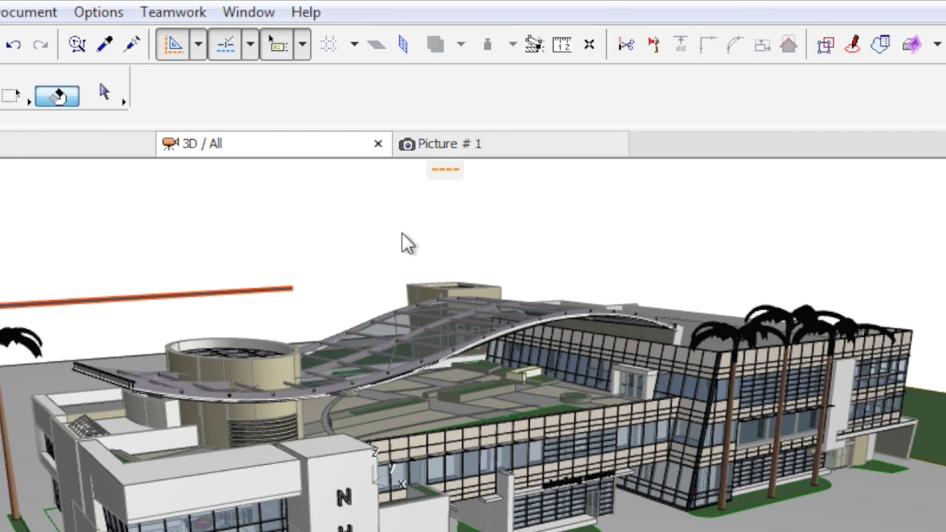
- Review the 3D / All tab's own commands and cycle through the open floor plan and picture tabs
{"action": "right_click", "coordinate": [342, 151]}
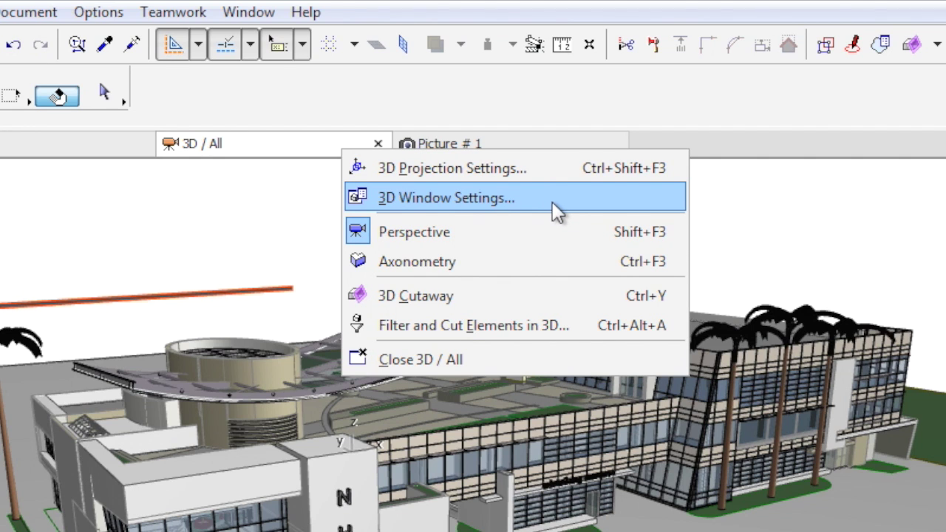
{"action": "left_click", "coordinate": [778, 228]}
{"action": "key", "text": "ctrl+Tab"}
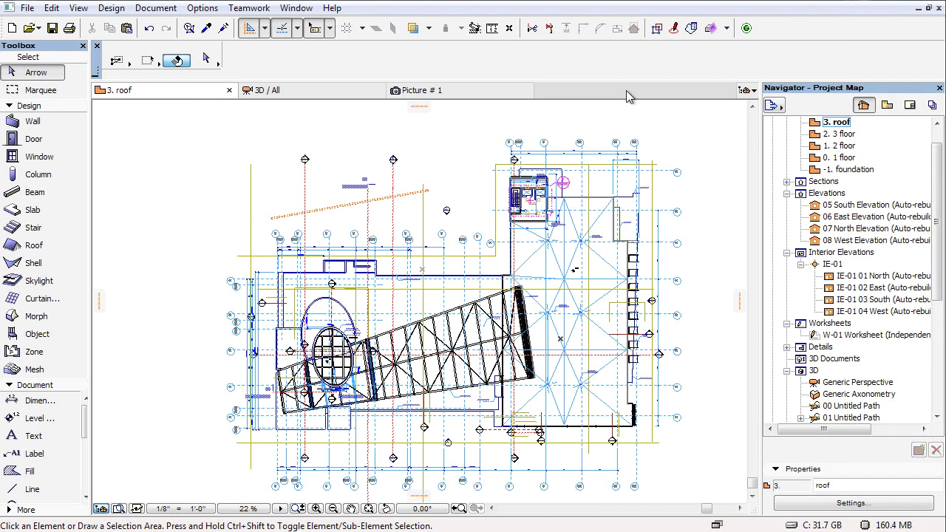
{"action": "key", "text": "ctrl+Tab"}
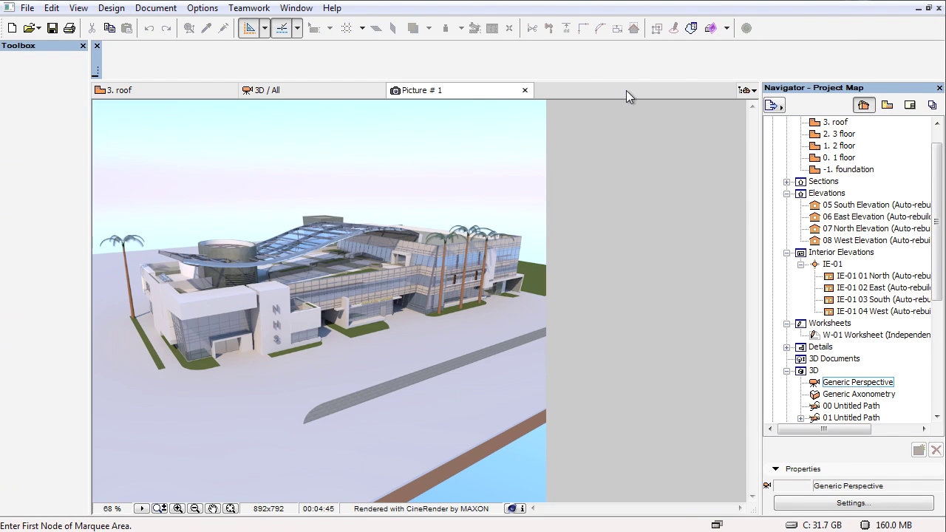
{"action": "key", "text": "ctrl+Tab"}
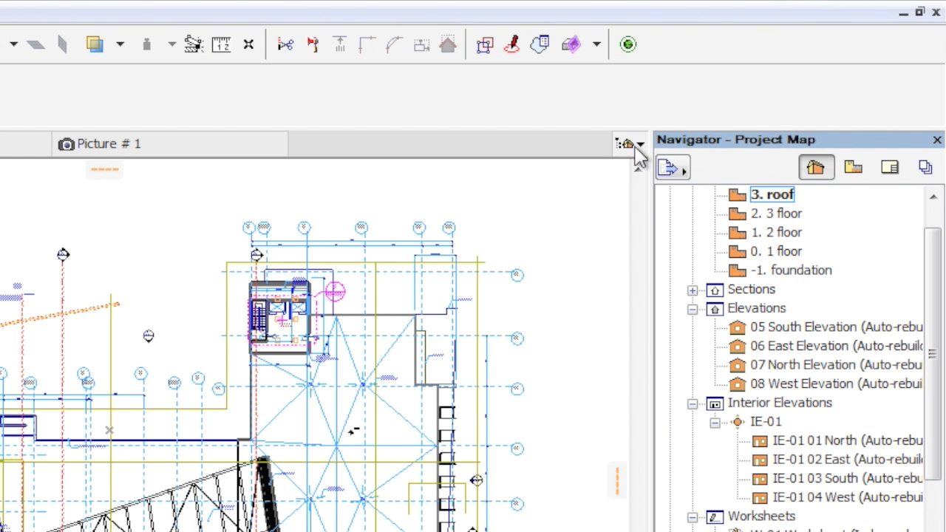
- Open the 1. 2 floor story from the pop-up Navigator and hide the docked Navigator palette
{"action": "left_click", "coordinate": [635, 148]}
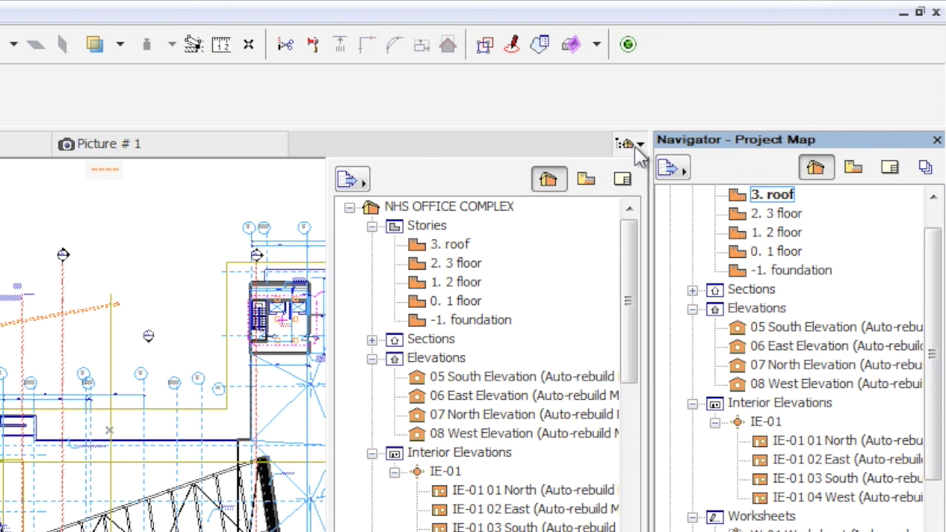
{"action": "double_click", "coordinate": [475, 282]}
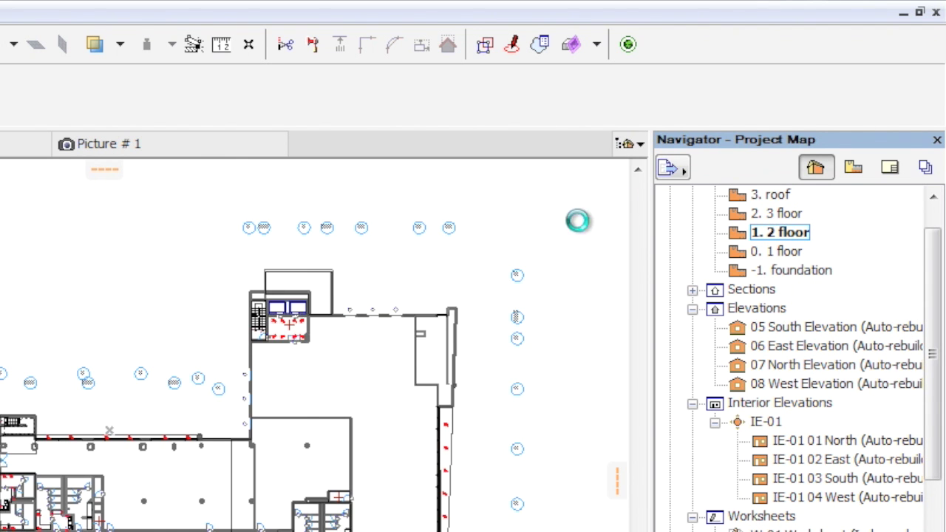
{"action": "left_click", "coordinate": [640, 145]}
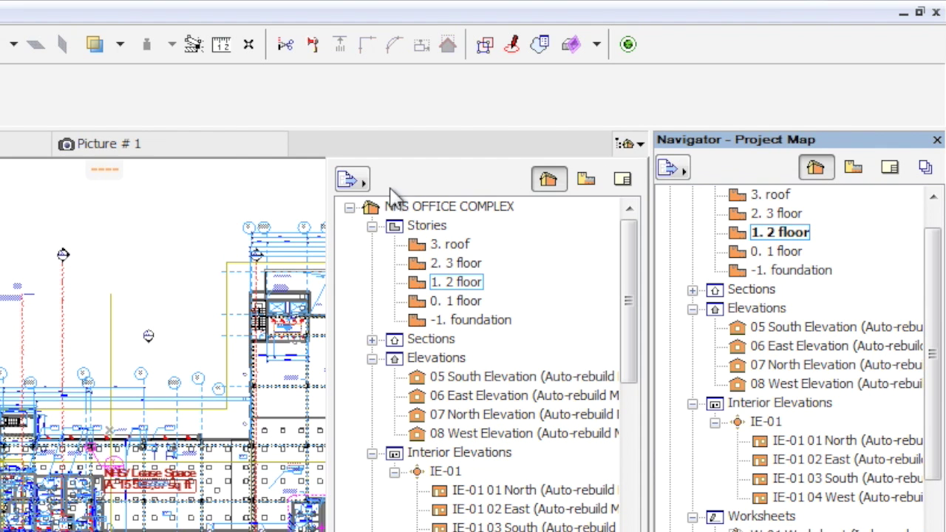
{"action": "left_click", "coordinate": [357, 183]}
{"action": "left_click", "coordinate": [420, 181]}
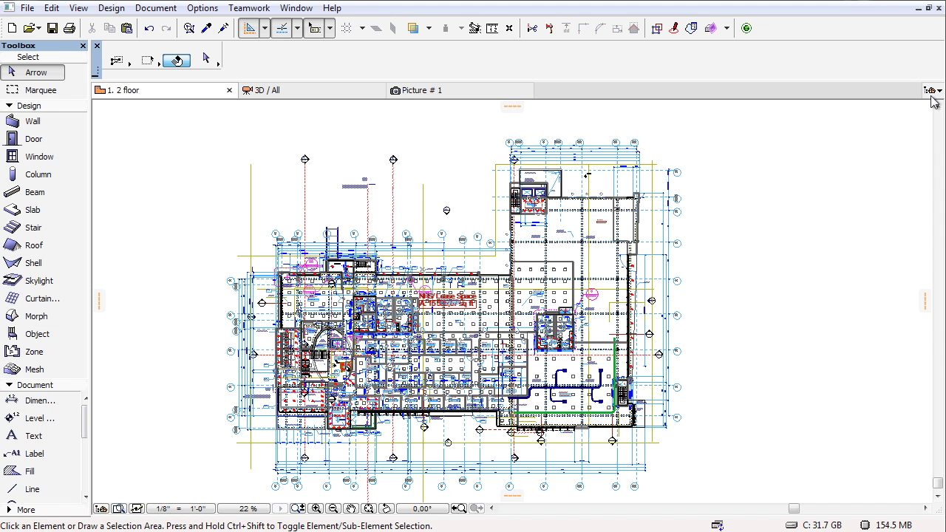
- Open 07 North Elevation in its own tab from the pop-up Navigator
{"action": "left_click", "coordinate": [924, 143]}
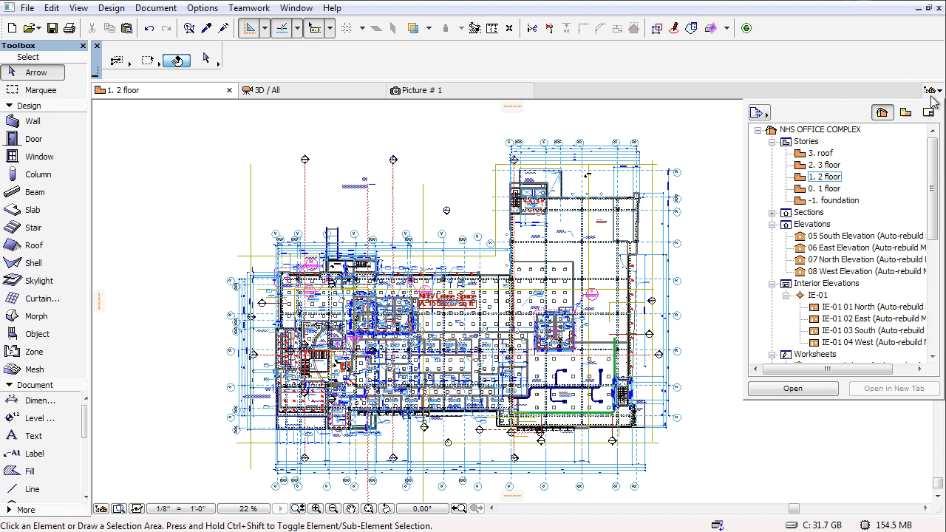
{"action": "double_click", "coordinate": [835, 259]}
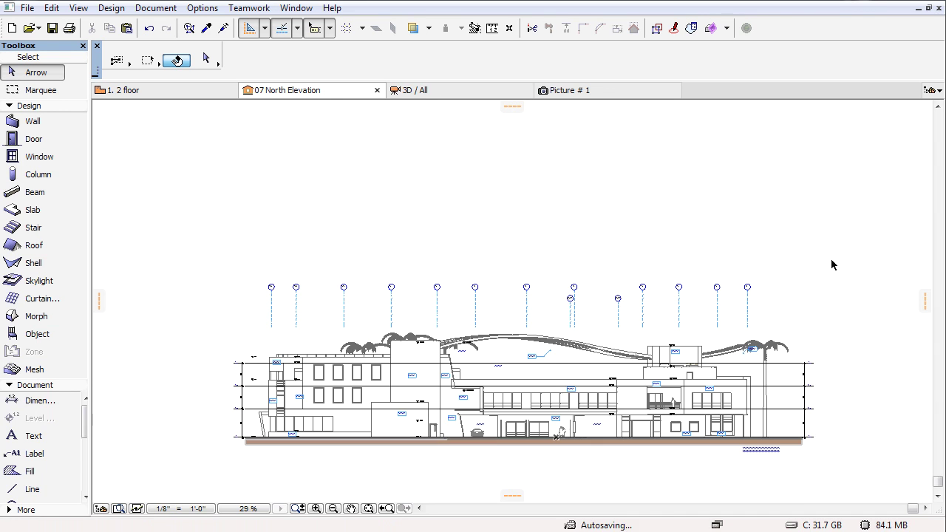
- Bring up the choice of palettes and managers that the pop-up Navigator can show
{"action": "left_click", "coordinate": [933, 94]}
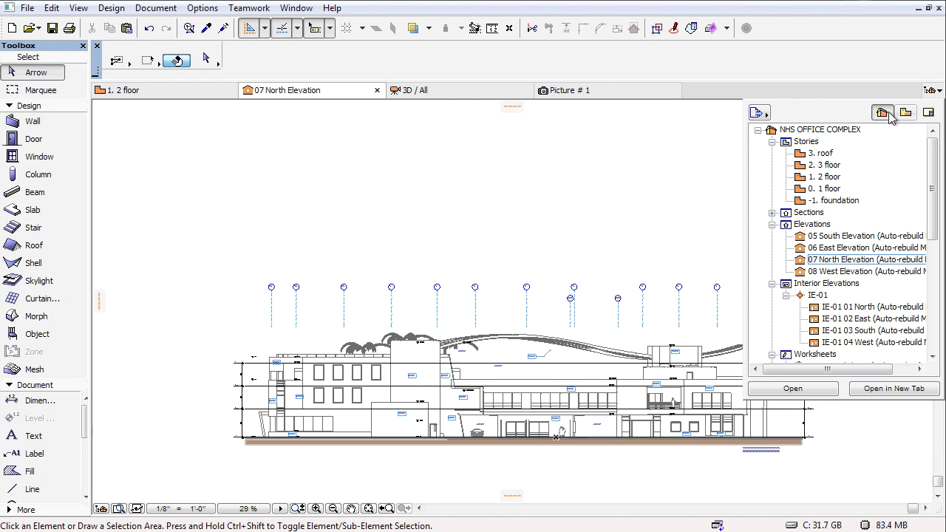
{"action": "left_click", "coordinate": [766, 116]}
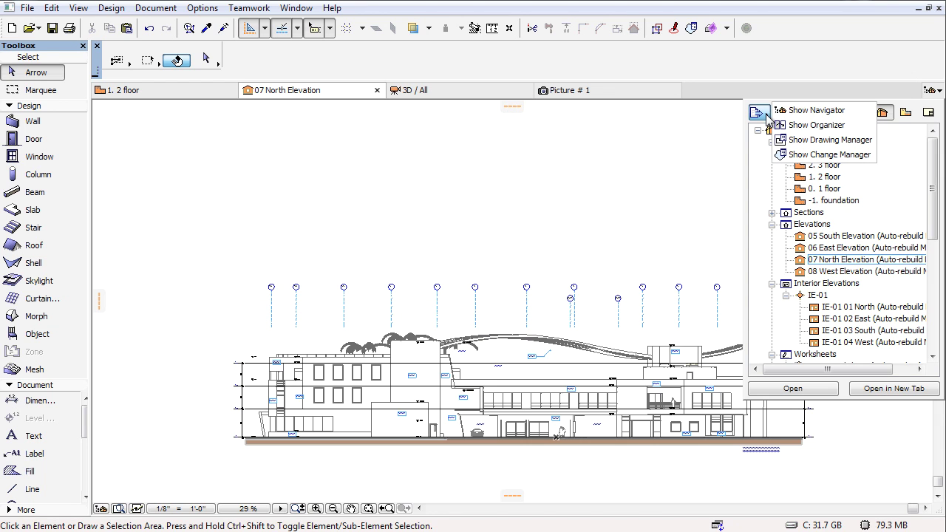